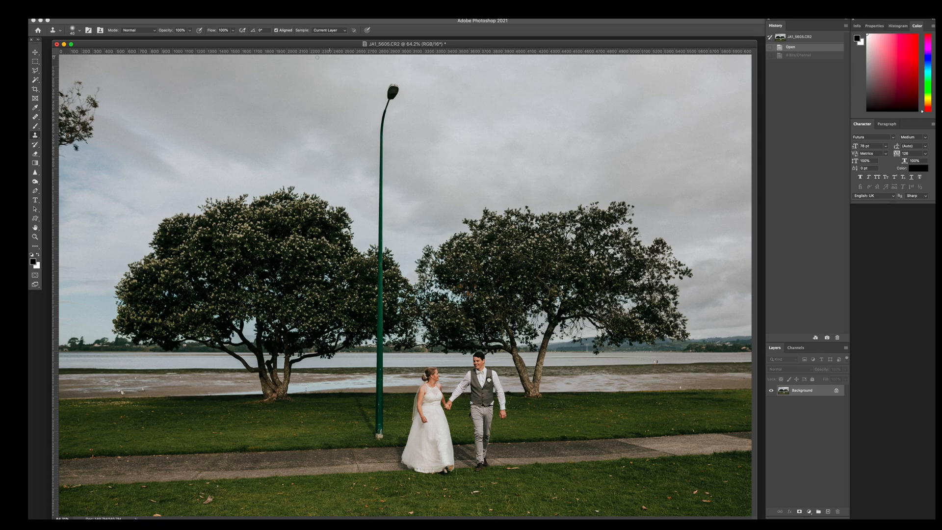
Activate the Clone Stamp tool
click(35, 52)
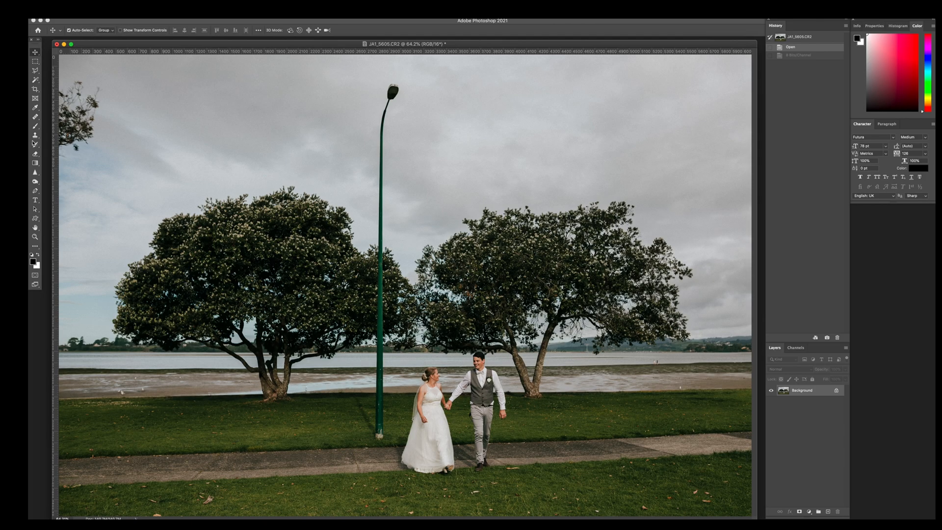
click(35, 136)
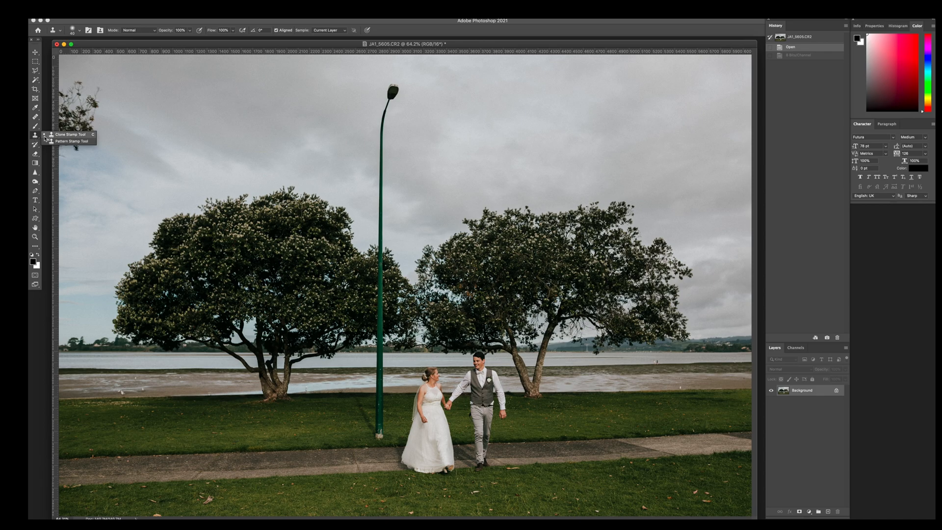
click(79, 135)
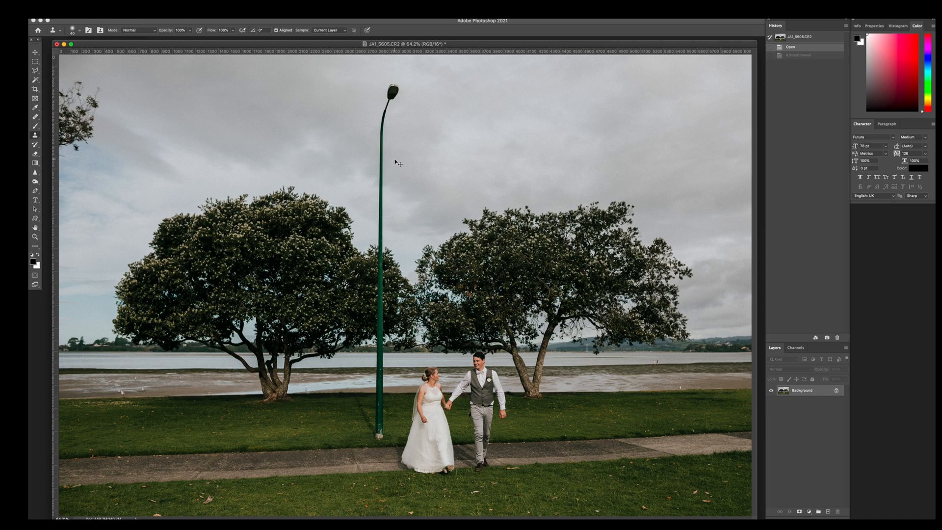
Clone foliage and sky over the short section of green lamp post where it meets the upper edge of the left tree
scroll(396, 162, up, 5)
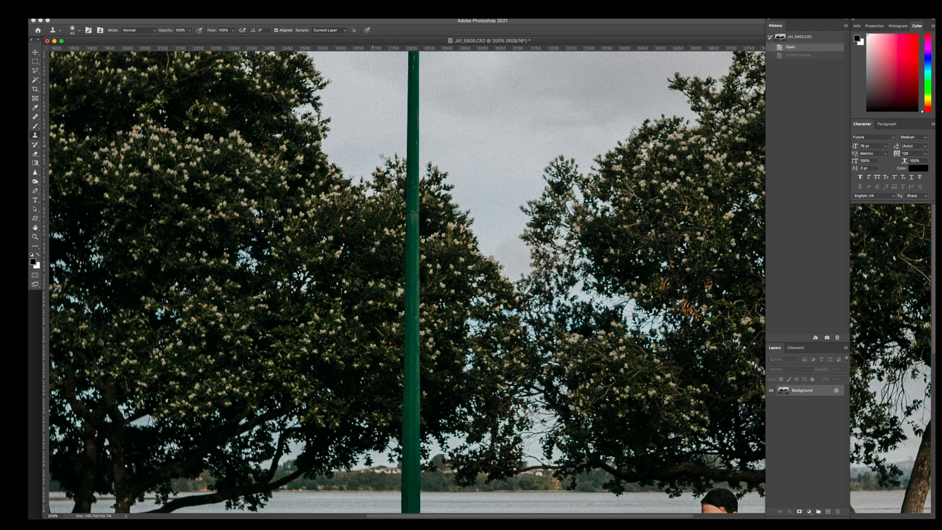
drag(422, 190, 425, 269)
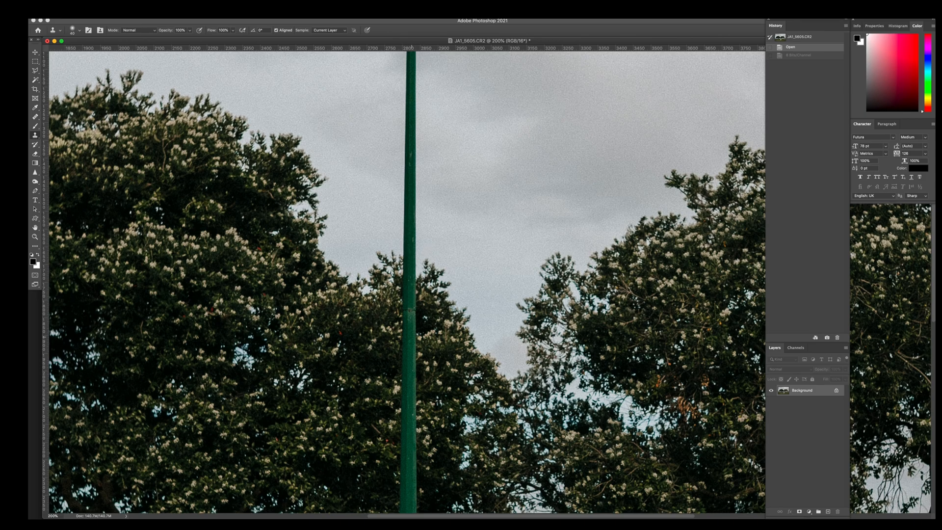
scroll(459, 341, up, 2)
scroll(459, 341, right, 1)
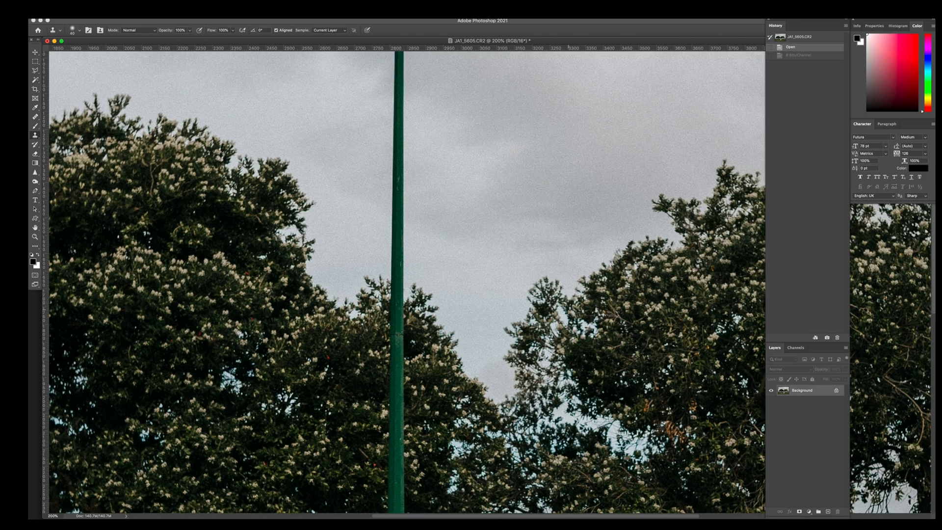
scroll(588, 300, right, 2)
scroll(588, 300, up, 1)
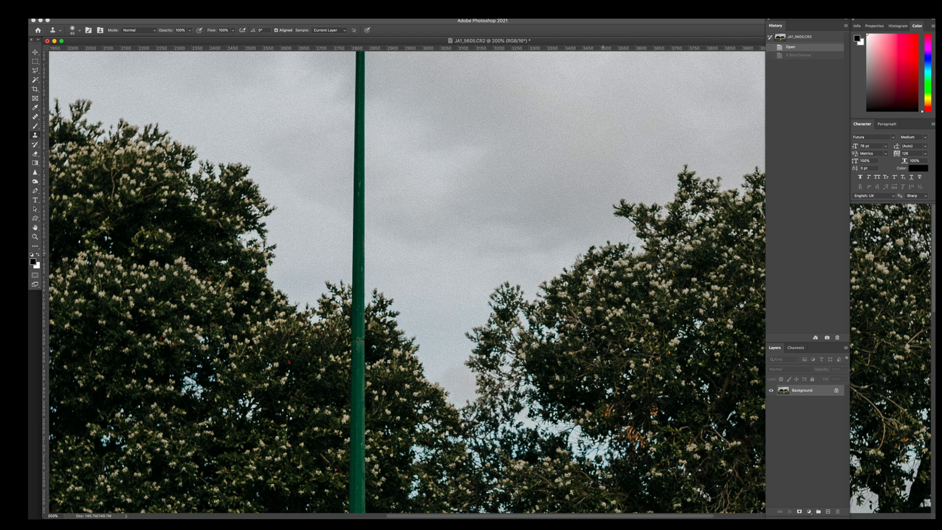
scroll(491, 294, right, 2)
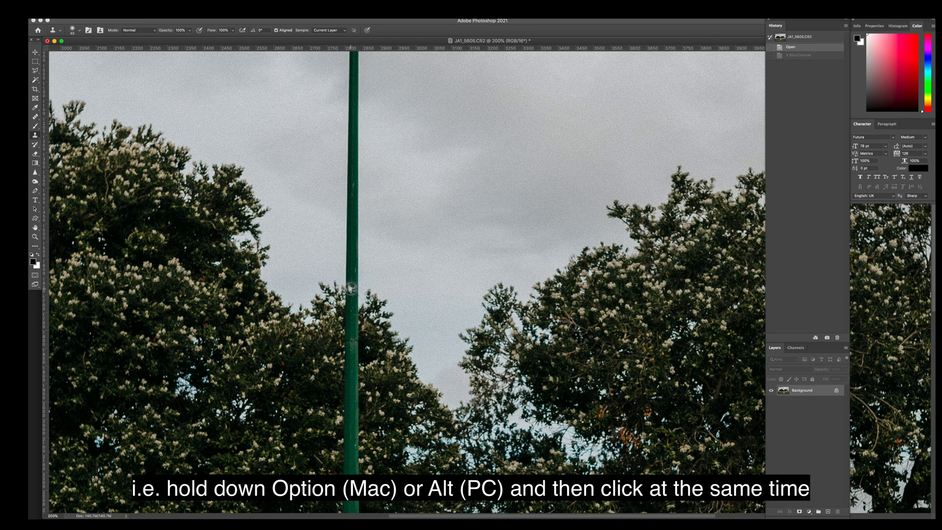
mouse_move(346, 289)
mouse_down()
mouse_move(356, 301)
mouse_move(350, 273)
mouse_up()
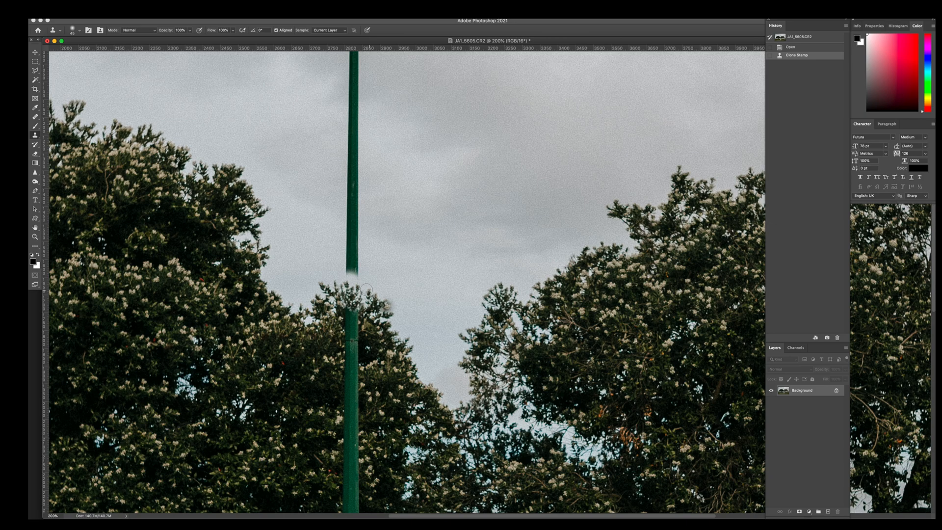
Examine the partly retouched lamp post and surrounding sky at different magnifications, ending close up on the pole above the left tree
key(])
alt+click(396, 276)
key(super+minus)
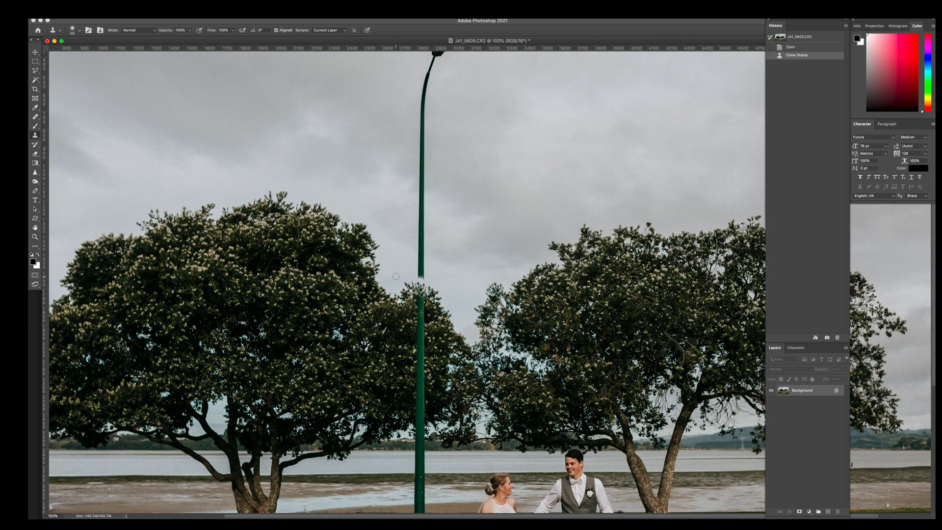
drag(466, 251, 455, 297)
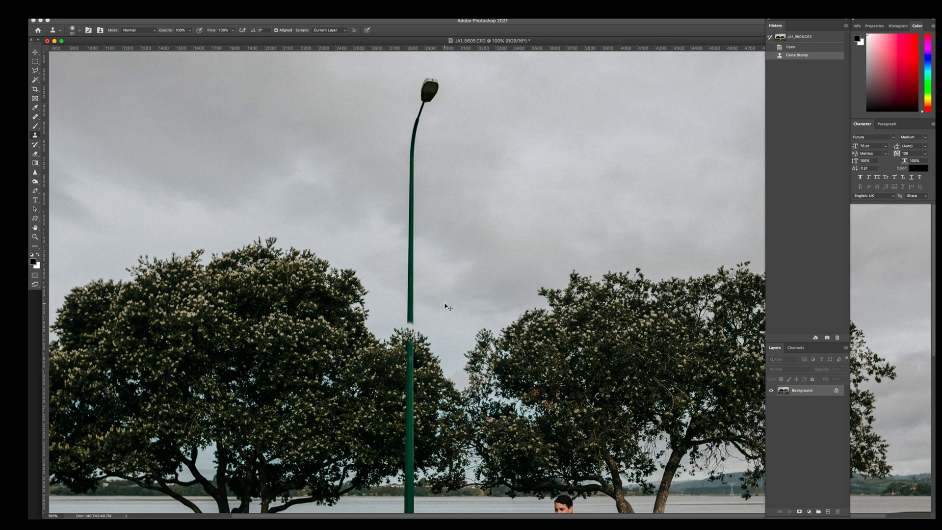
key(super+minus)
key(super+plus)
key(super+plus)
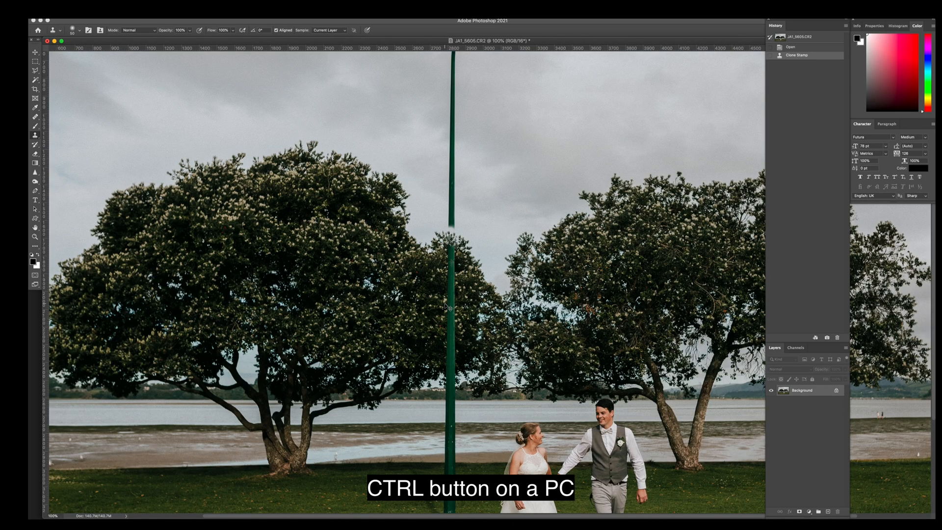
key(super+minus)
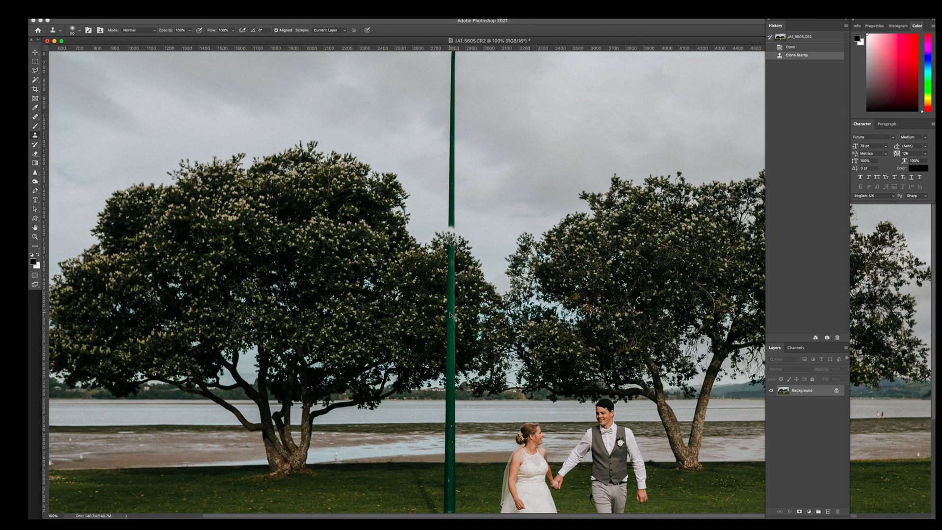
key(super+minus)
key(super+plus)
key(super+plus)
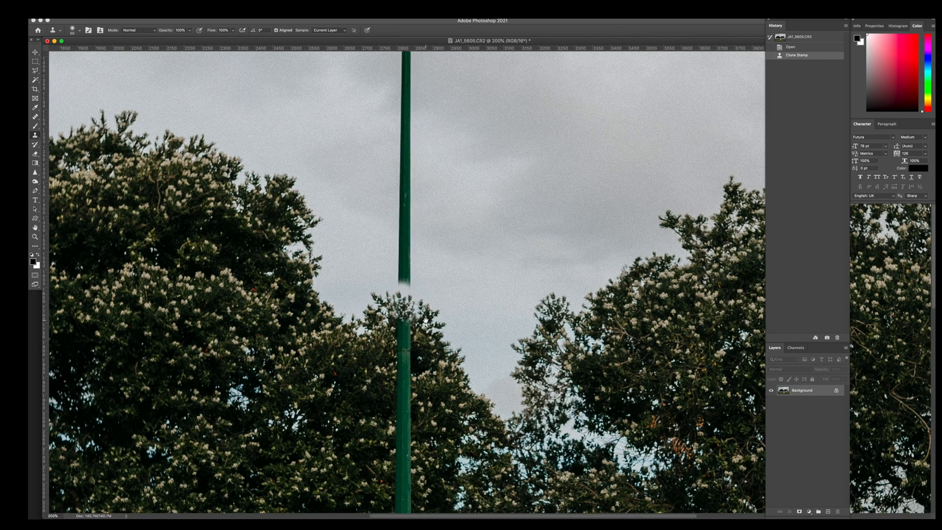
drag(426, 320, 418, 335)
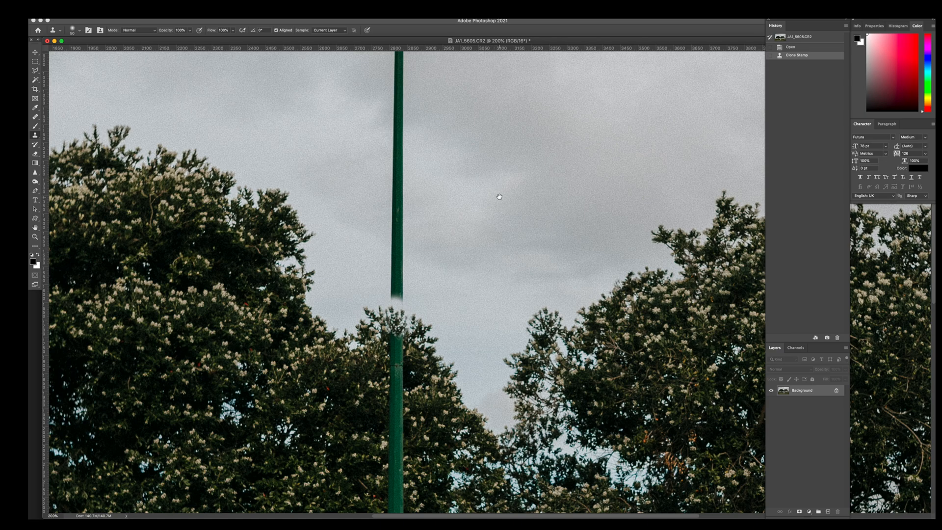
drag(496, 192, 466, 257)
drag(572, 237, 557, 264)
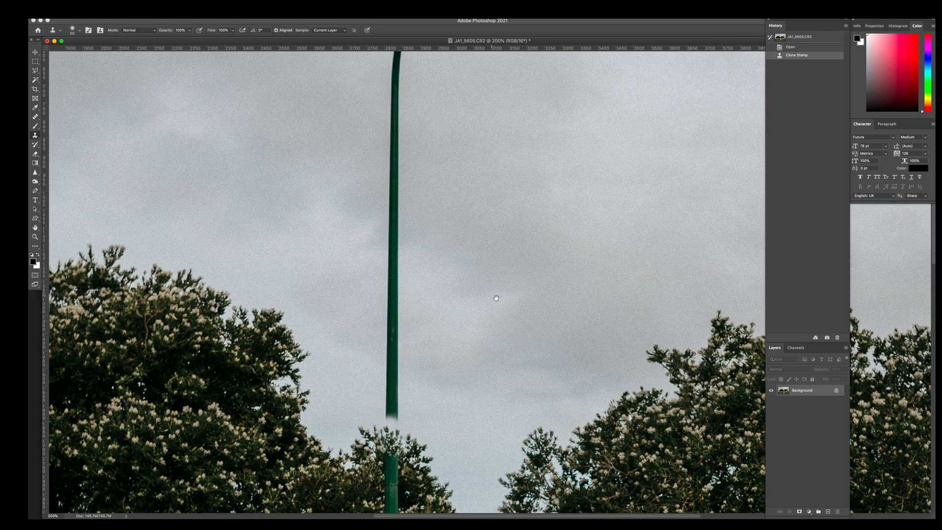
Sample the sky beside the lamp post and clone it over the pole from just above the tree up to its curved arm
alt+click(446, 418)
drag(394, 412, 396, 413)
key(bracketright)
key(bracketright)
key(bracketright)
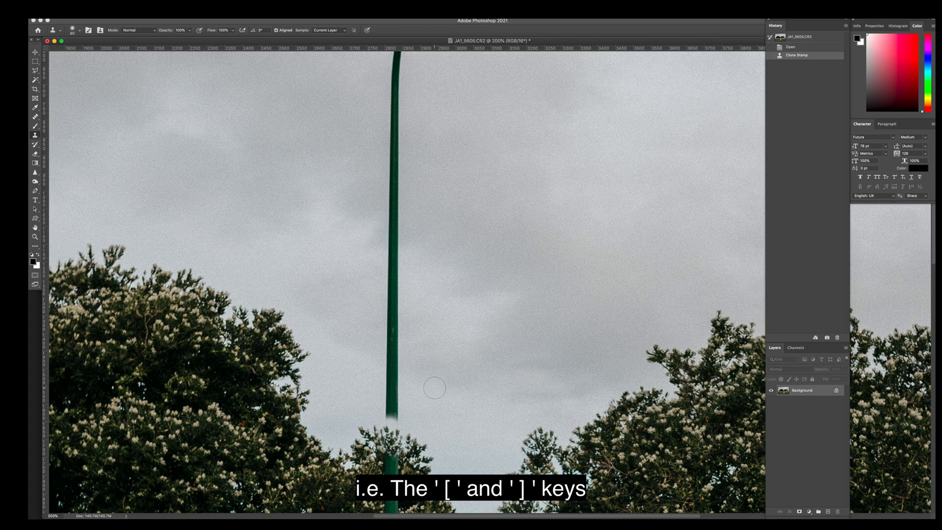
key(bracketright)
key(bracketright)
key(bracketleft)
key(bracketleft)
key(bracketleft)
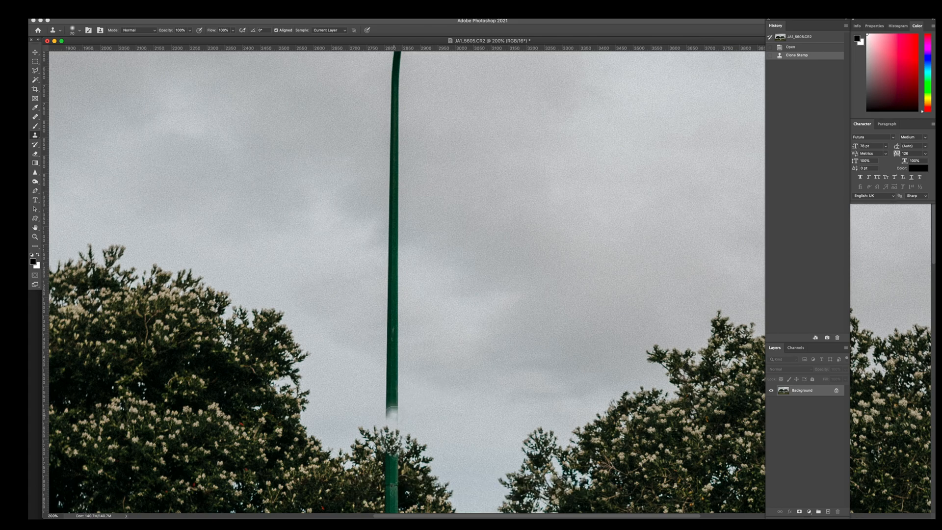
drag(392, 411, 387, 402)
drag(387, 403, 395, 97)
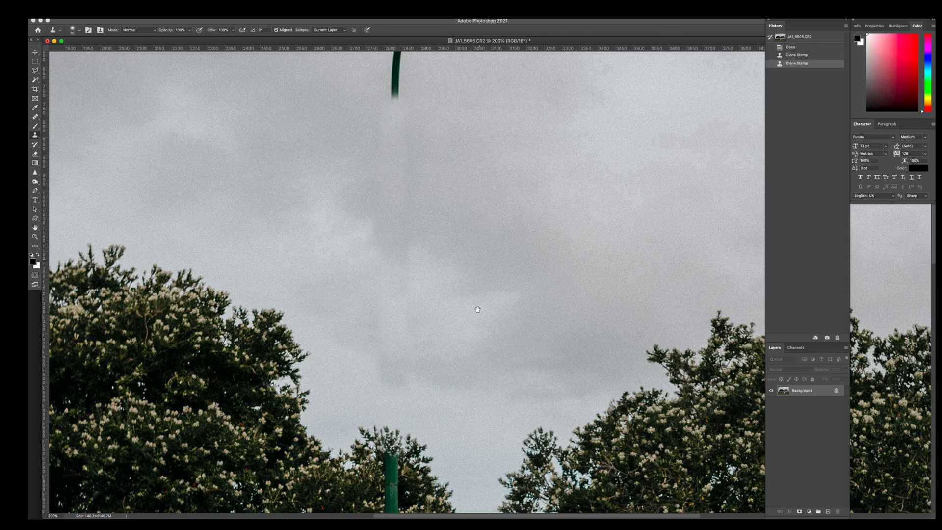
Clone sky over the lamp head and curved arm with a larger brush, undoing the misaligned first stroke, and blend the patched sky below
scroll(473, 309, down, 5)
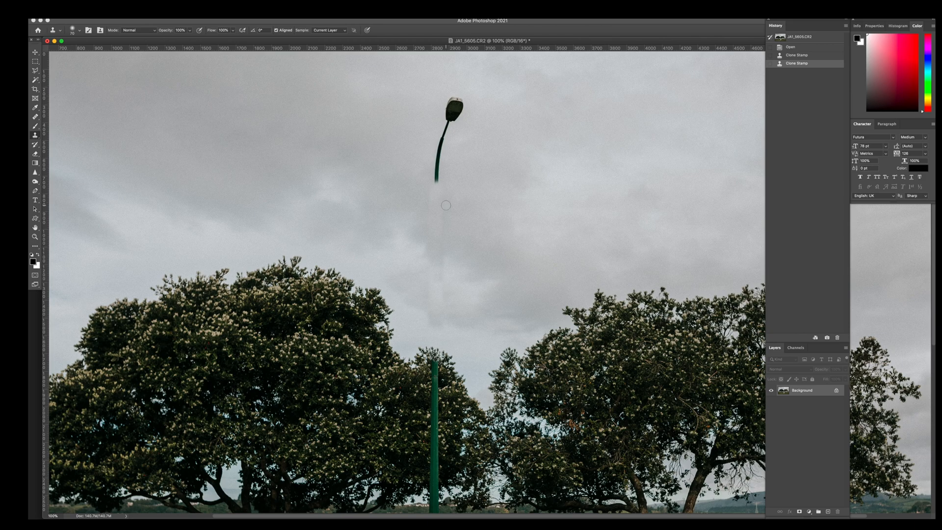
key(bracketright)
key(bracketright)
key(bracketright)
key(bracketright)
key(bracketright)
key(bracketright)
drag(436, 182, 459, 102)
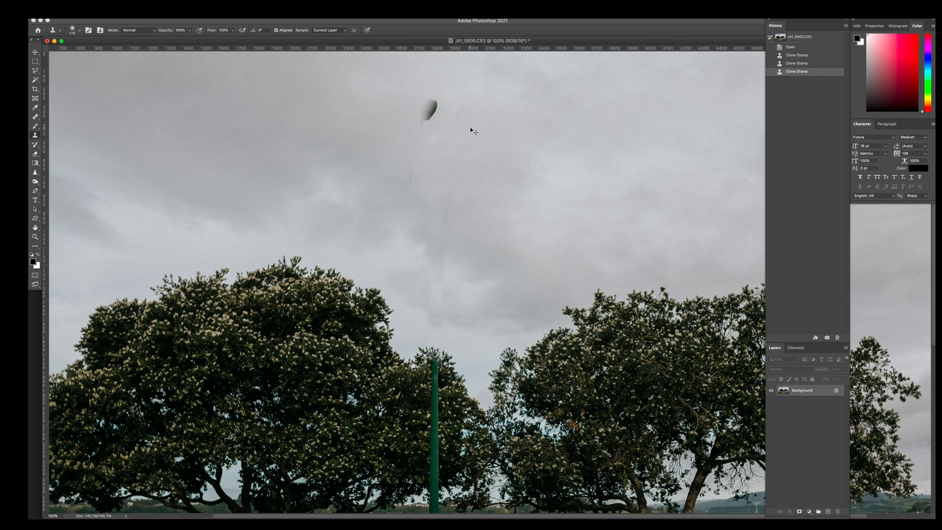
key(super+z)
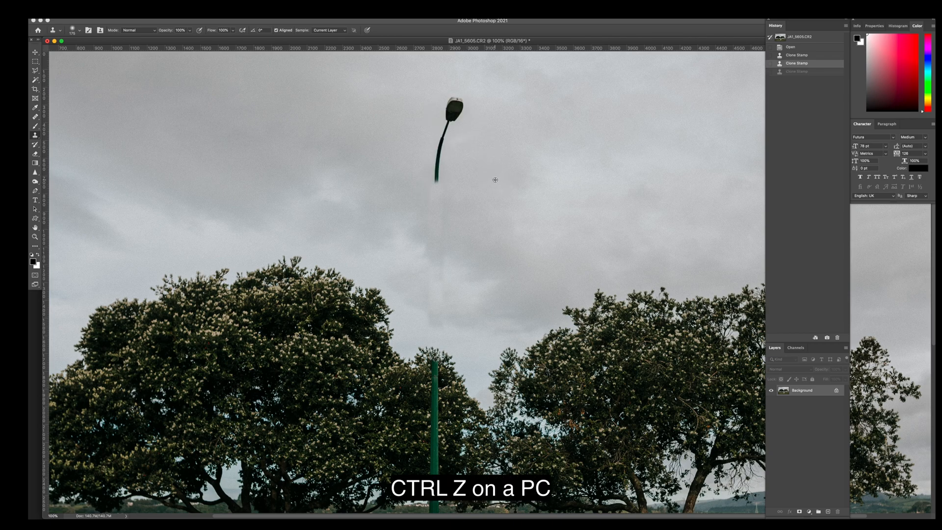
mouse_move(437, 182)
mouse_down()
mouse_move(457, 101)
mouse_move(444, 111)
mouse_move(436, 171)
mouse_move(472, 193)
mouse_move(450, 194)
mouse_up()
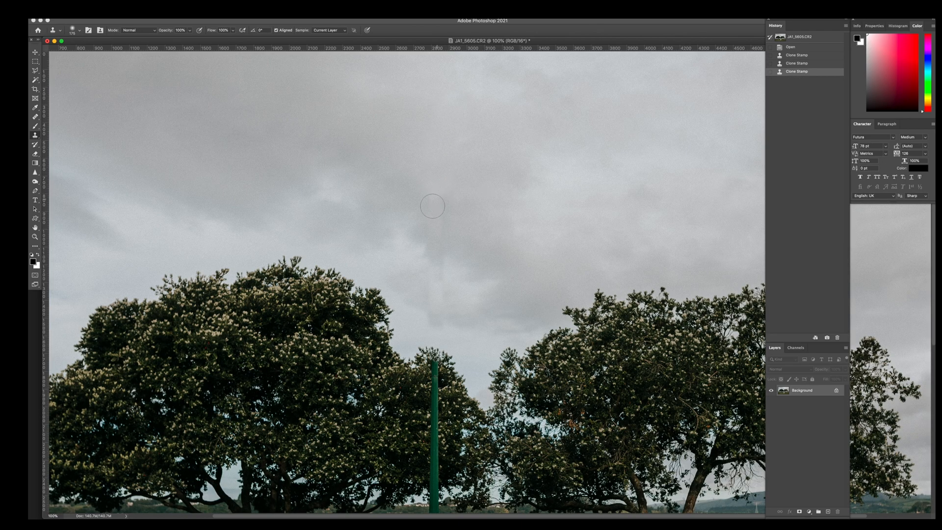
click(481, 244)
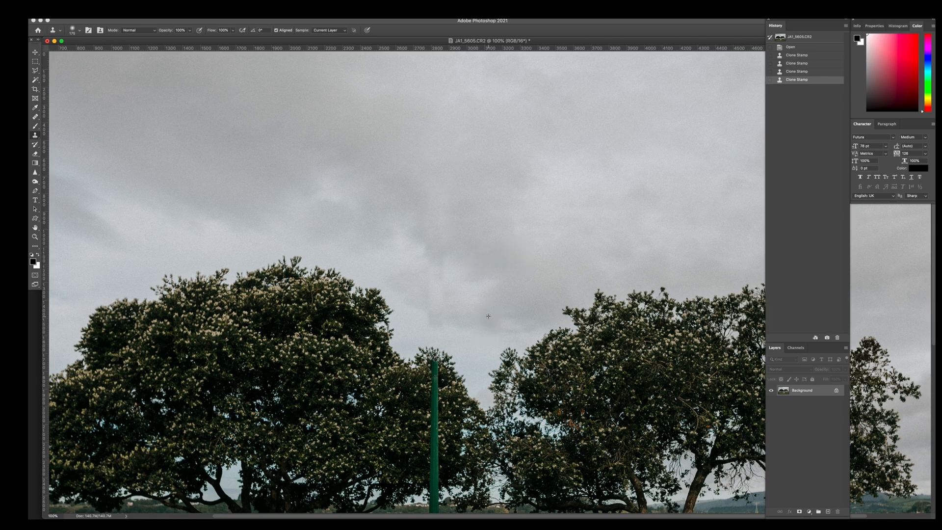
click(472, 387)
Clone tree foliage with a smaller brush over the green pole running through the left tree's canopy
scroll(481, 370, down, 3)
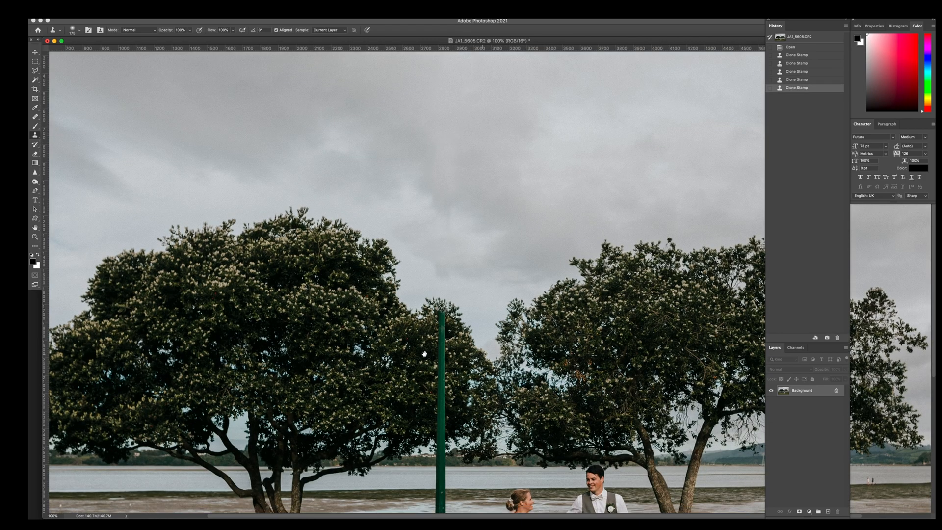
scroll(410, 277, down, 4)
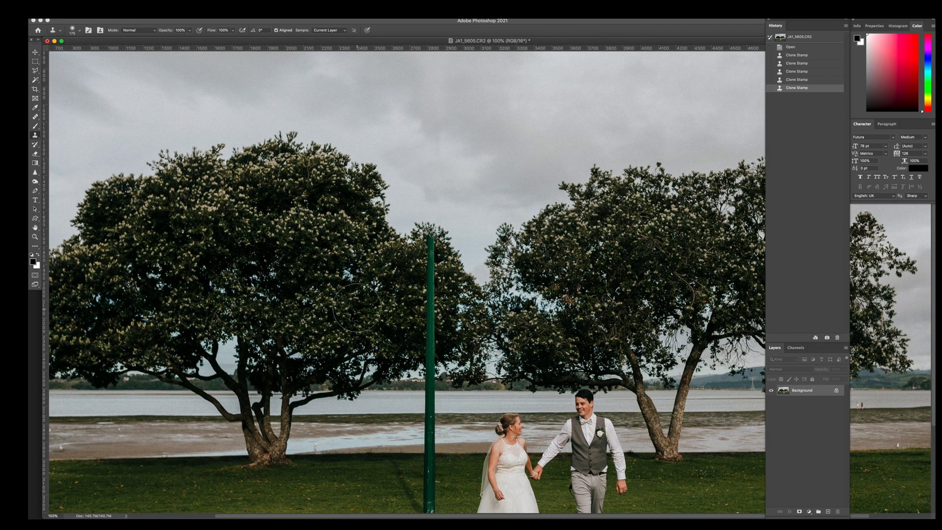
key(super+plus)
key(bracketleft)
key(bracketleft)
key(bracketleft)
key(bracketleft)
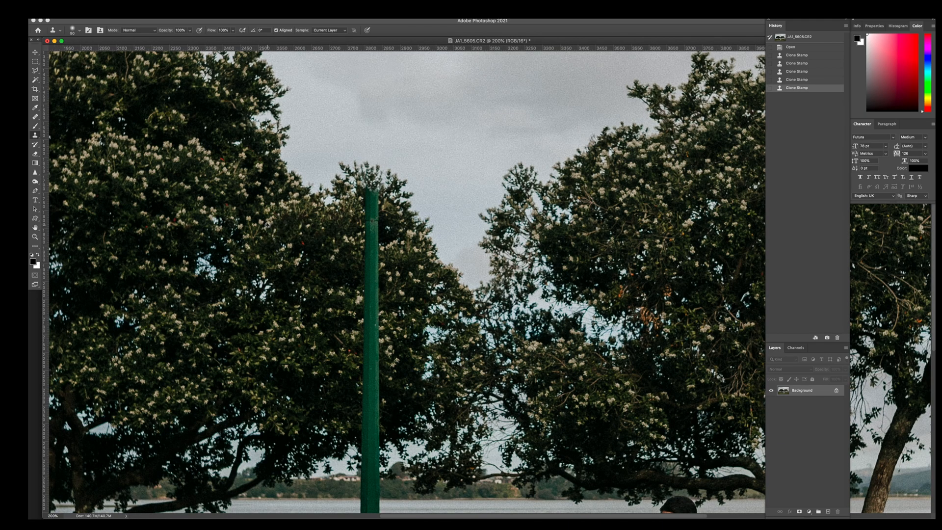
drag(371, 199, 366, 400)
drag(341, 246, 361, 217)
Resample nearby foliage and clone it over the pole in the lower canopy with a reduced brush
alt+click(290, 170)
scroll(363, 213, up, 1)
key(bracketleft)
key(bracketleft)
drag(365, 232, 360, 265)
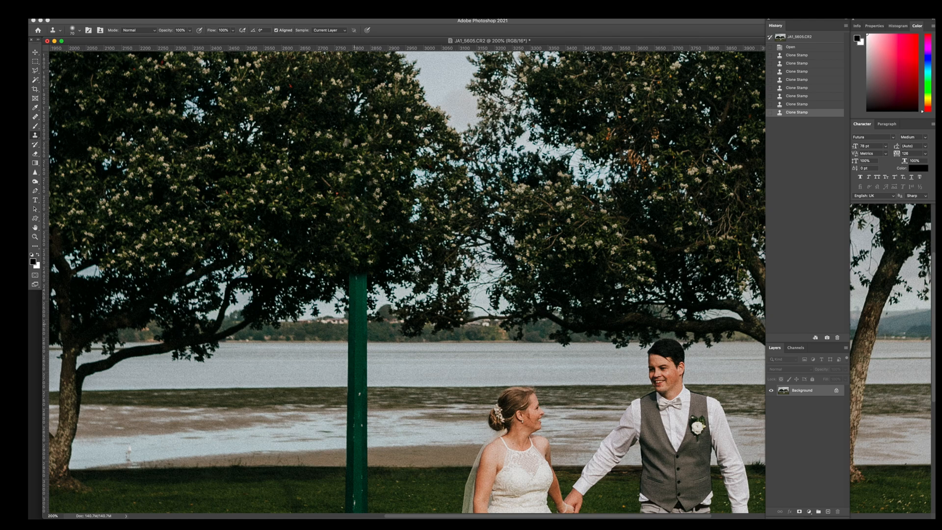
Clone leaves over the pole just below the canopy with a smaller brush, undo the last stroke and reduce the brush further
key(bracketleft)
key(bracketleft)
key(bracketleft)
mouse_move(351, 310)
mouse_down()
mouse_move(355, 273)
mouse_move(358, 284)
mouse_move(368, 277)
mouse_move(364, 309)
mouse_move(366, 264)
mouse_move(327, 253)
mouse_move(350, 262)
mouse_move(367, 310)
mouse_move(372, 282)
mouse_up()
alt+click(328, 253)
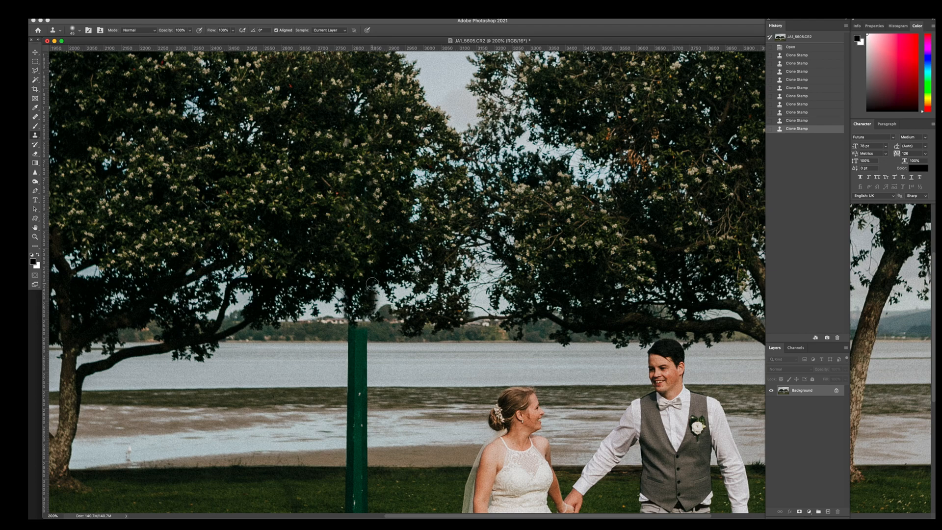
key(cmd+z)
key([)
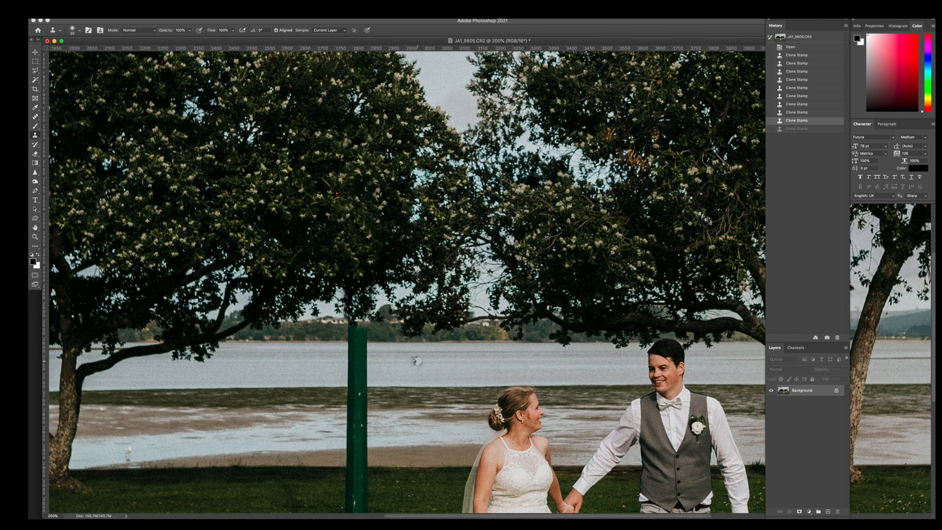
Compare the whole retouched photo with its original state, and return to the latest Clone Stamp state
key(cmd+0)
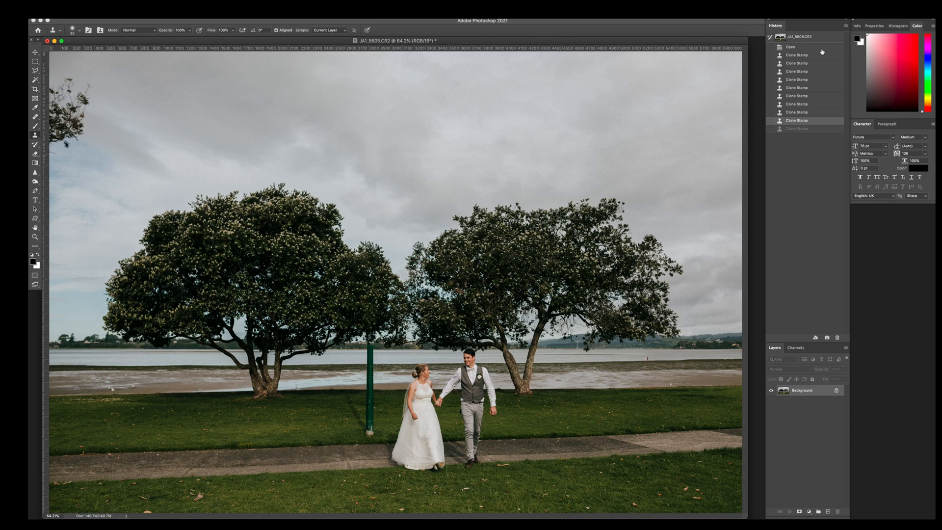
click(798, 38)
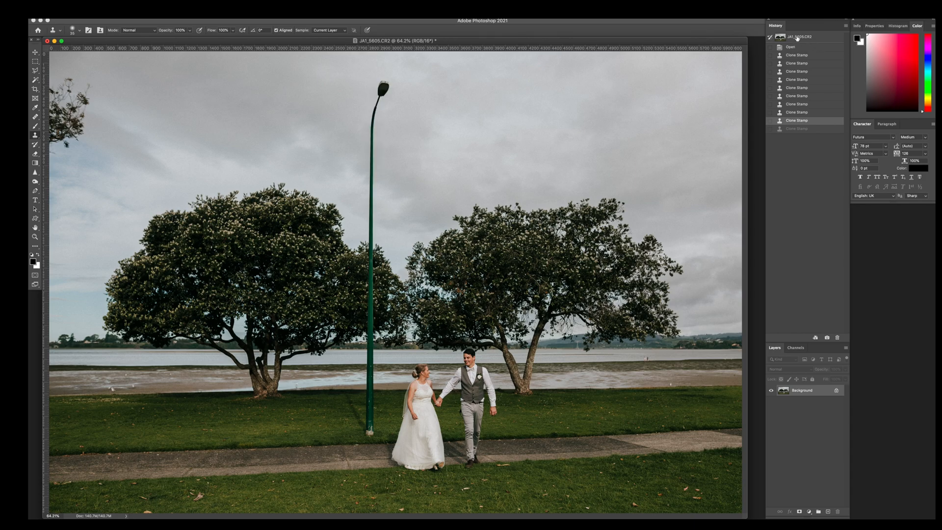
click(802, 122)
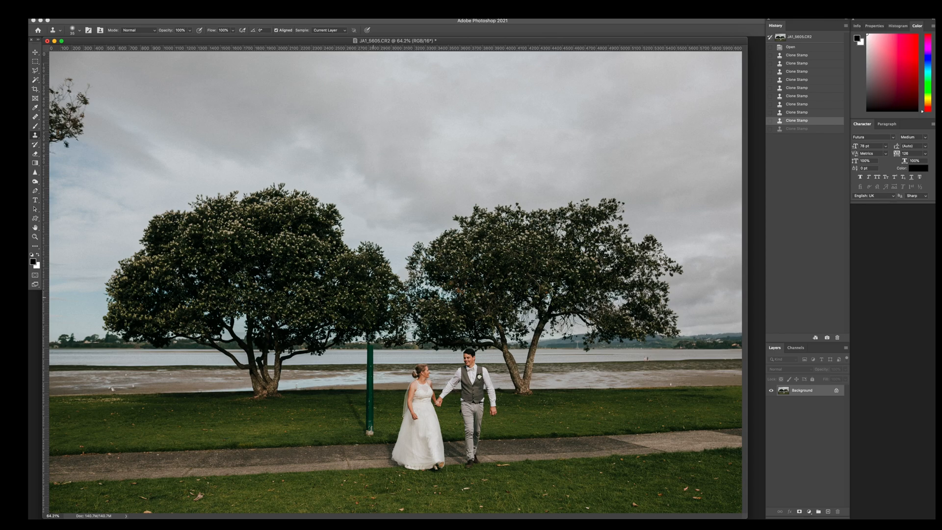
Clone leaves and background with a small brush over the pole just under the left tree's canopy, and undo the last stroke
key(super+plus)
key(super+plus)
key(super+plus)
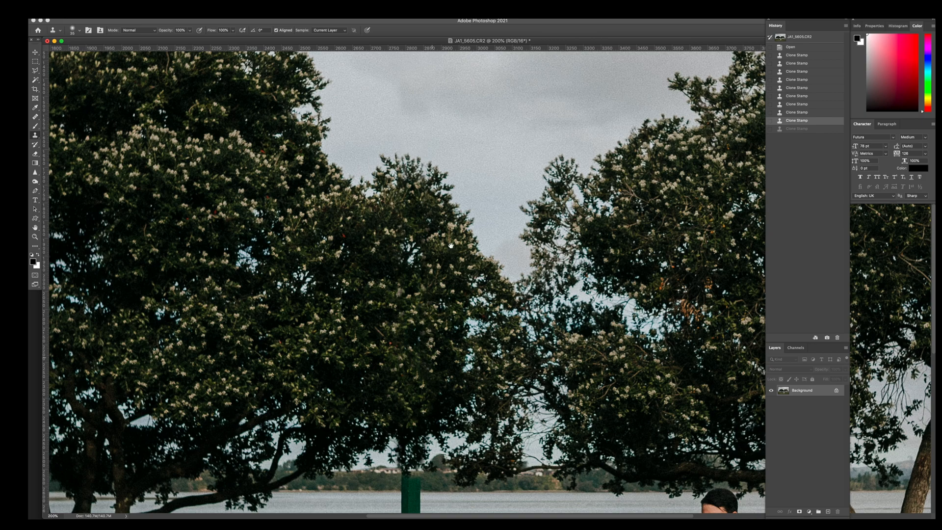
scroll(451, 257, down, 6)
drag(448, 315, 449, 300)
key([)
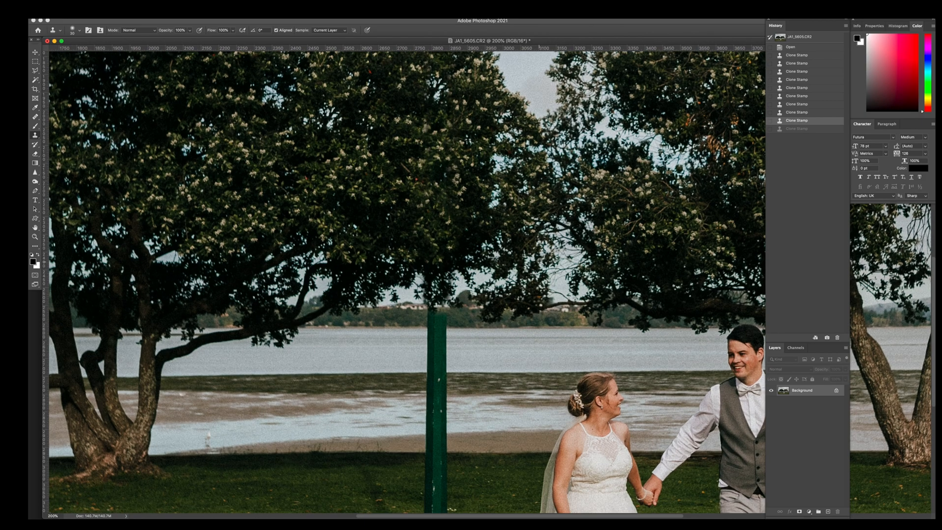
click(449, 294)
click(448, 287)
click(442, 310)
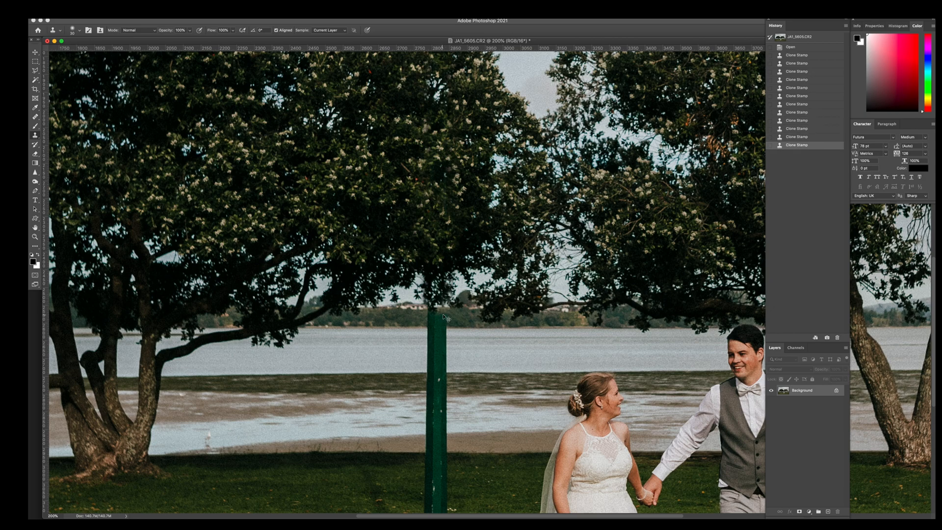
key(super+z)
Clone the distant shoreline over the pole's upper end and touch up the foliage and sky directly above it
scroll(439, 312, down, 3)
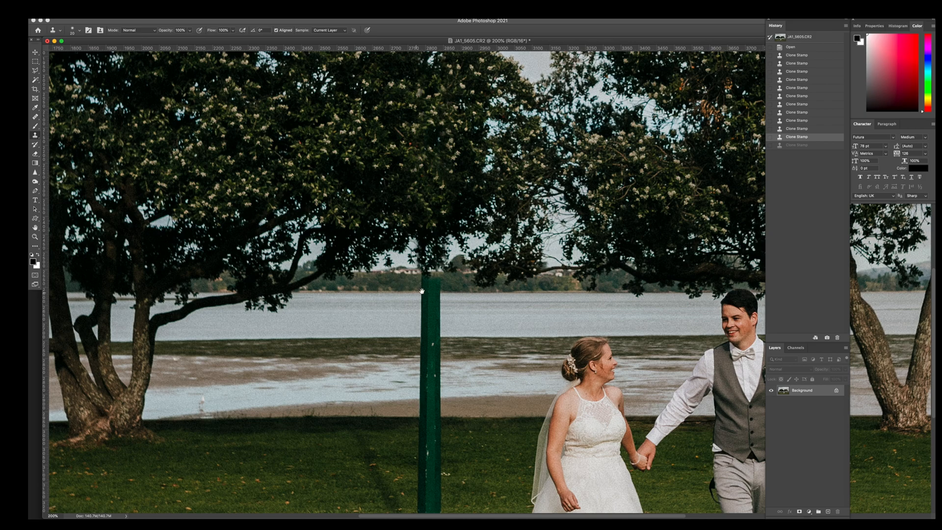
scroll(422, 291, left, 2)
scroll(422, 291, down, 1)
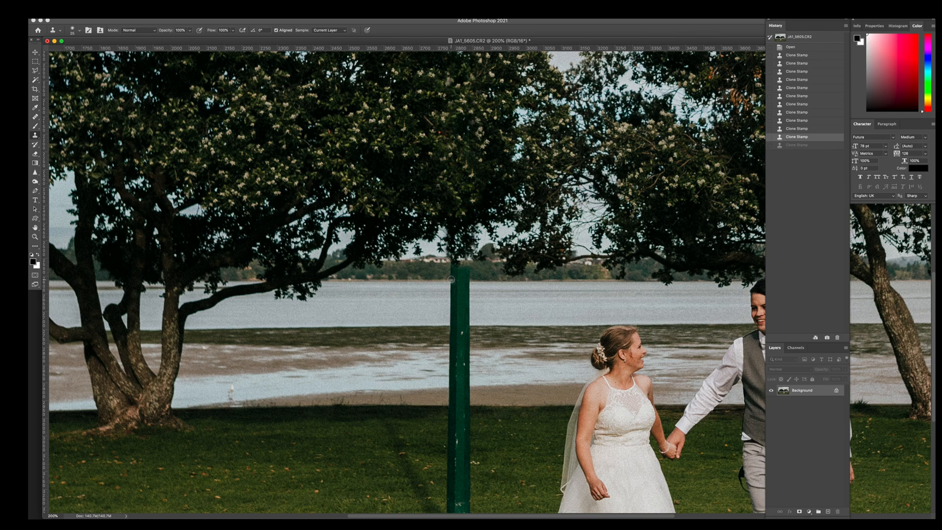
mouse_move(450, 279)
mouse_down()
mouse_move(452, 269)
mouse_move(468, 271)
mouse_up()
click(466, 269)
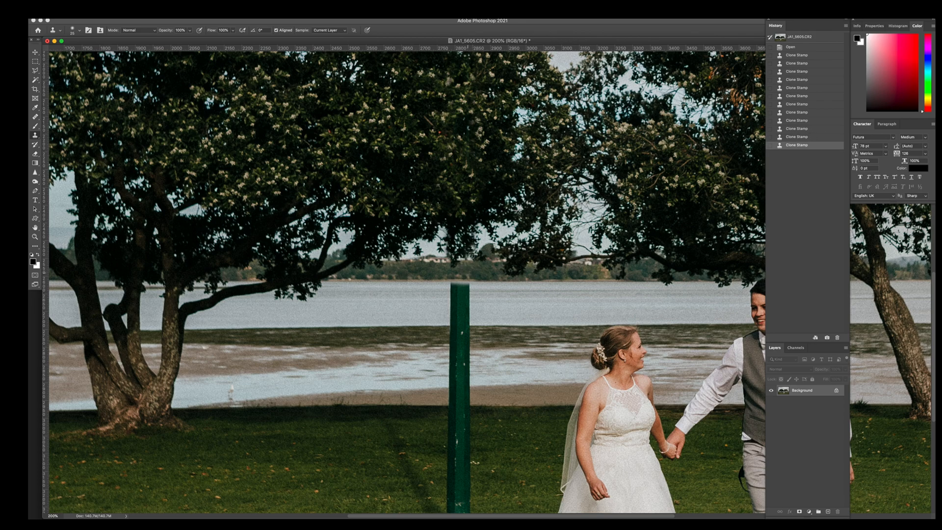
click(473, 246)
click(465, 238)
click(464, 238)
click(466, 240)
click(470, 243)
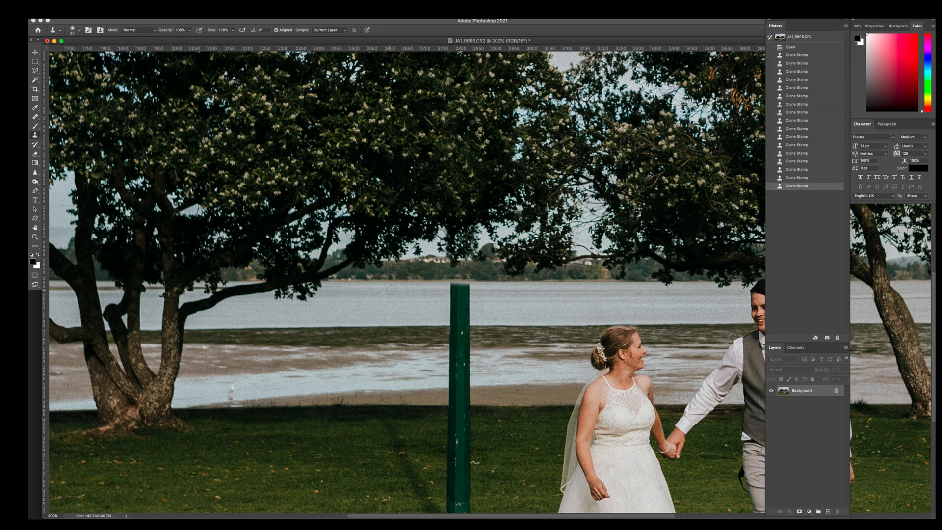
Clone water and the dark mud band over the pole with a smaller brush, undoing one stray stroke
mouse_move(445, 287)
mouse_down()
mouse_move(476, 290)
mouse_move(444, 296)
mouse_move(454, 299)
mouse_move(517, 302)
mouse_move(447, 303)
mouse_move(478, 306)
mouse_move(476, 313)
mouse_up()
key(bracketleft)
key(bracketleft)
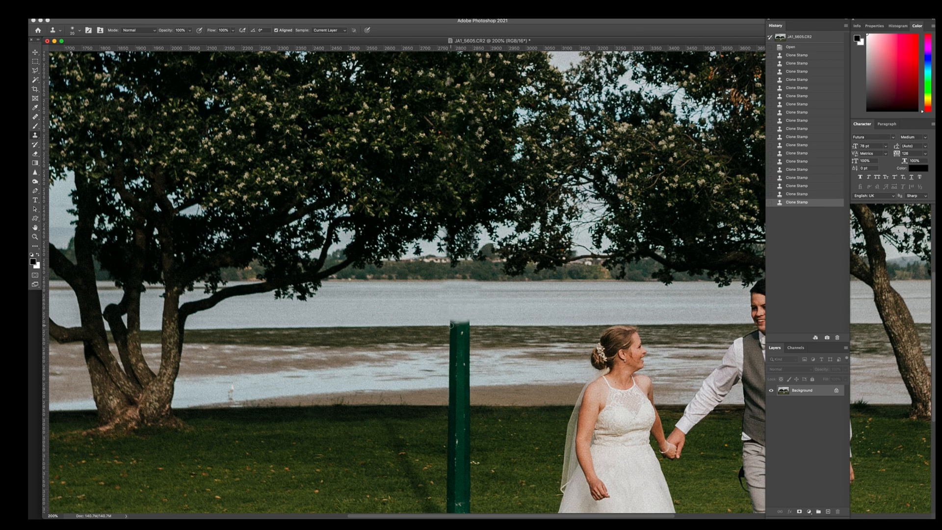
mouse_move(449, 326)
mouse_down()
mouse_move(473, 321)
mouse_move(451, 325)
mouse_up()
key(bracketright)
key(super+z)
mouse_move(449, 326)
mouse_down()
mouse_move(466, 333)
mouse_move(440, 337)
mouse_move(472, 347)
mouse_up()
key(bracketright)
Clone the wet mudflats and sand over the pole down to the edge of the grass with a larger brush
drag(615, 371, 515, 315)
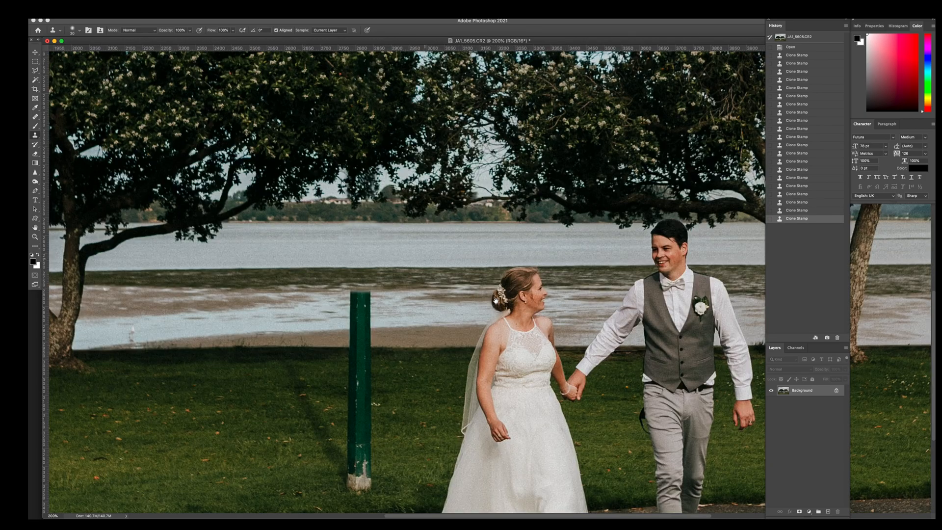
drag(609, 450, 580, 434)
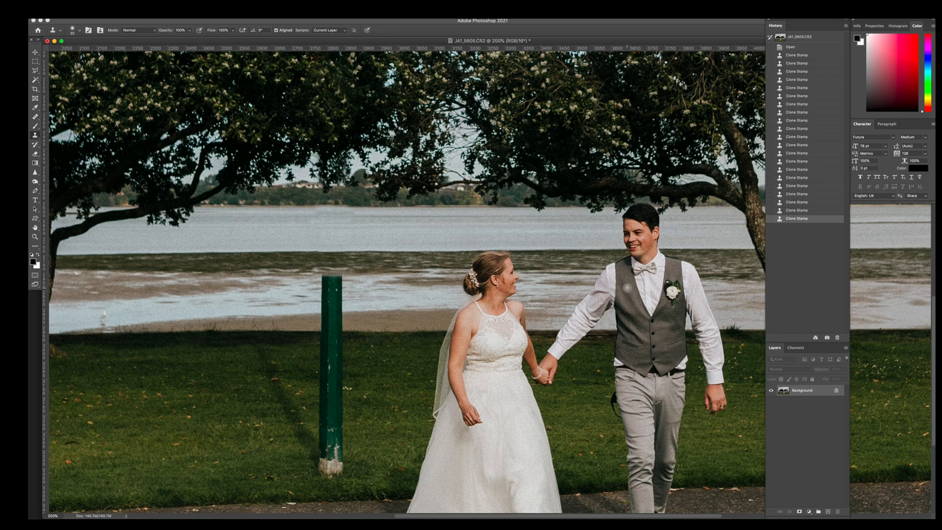
key(bracketright)
mouse_move(333, 277)
mouse_down()
mouse_move(327, 307)
mouse_move(338, 301)
mouse_move(324, 299)
mouse_move(335, 297)
mouse_up()
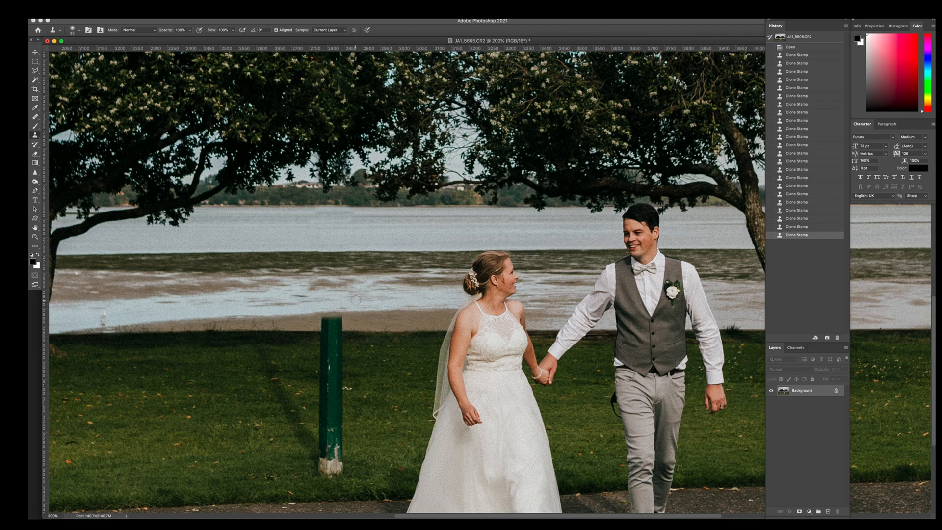
mouse_move(325, 331)
mouse_down()
mouse_move(335, 321)
mouse_move(339, 330)
mouse_up()
Sample clean grass beside the pole with a larger brush and clone it along the pole's shadow on the lawn
key(bracketright)
key(bracketright)
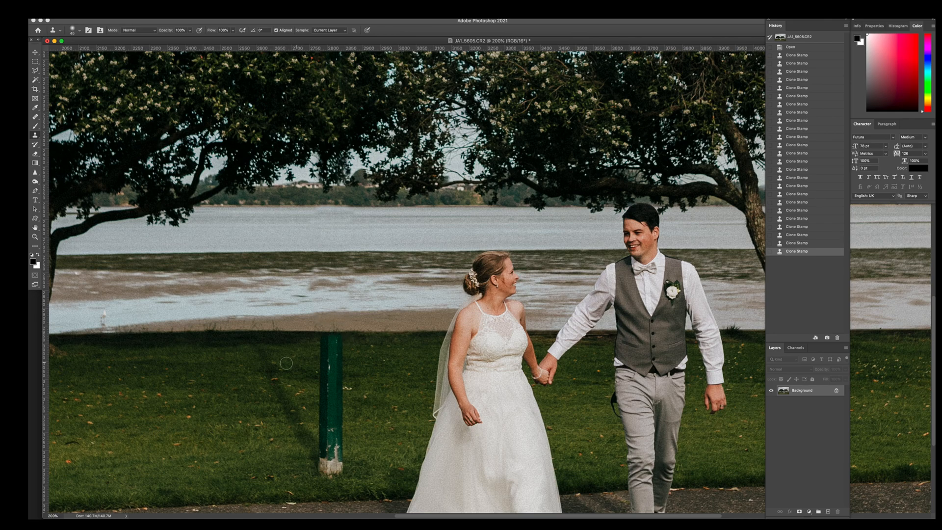
alt+click(215, 347)
mouse_move(261, 348)
mouse_down()
mouse_move(269, 391)
mouse_move(329, 464)
mouse_move(341, 454)
mouse_move(323, 428)
mouse_move(332, 365)
mouse_move(312, 434)
mouse_up()
Clone grass with an enlarged brush over the remaining green post and its concrete base
key(bracketright)
key(bracketright)
key(bracketright)
key(bracketleft)
mouse_move(323, 351)
mouse_down()
mouse_move(335, 345)
mouse_move(320, 343)
mouse_up()
click(323, 441)
Compare the whole retouched photo with its opened state, and return to the latest Clone Stamp state
key(super+0)
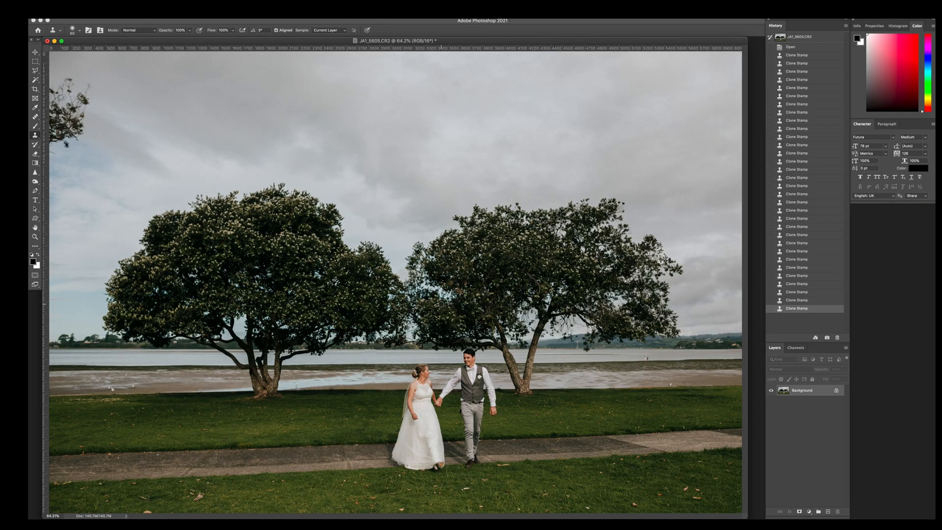
key(super+minus)
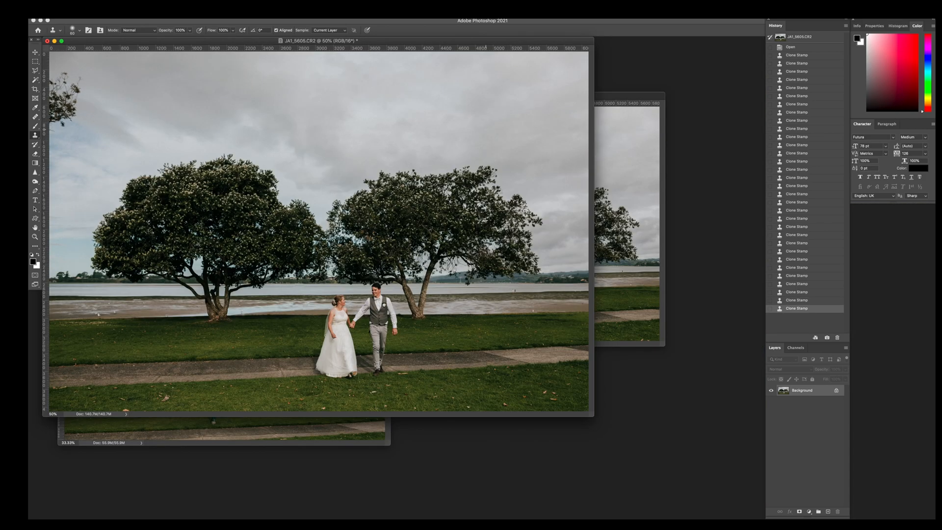
click(800, 48)
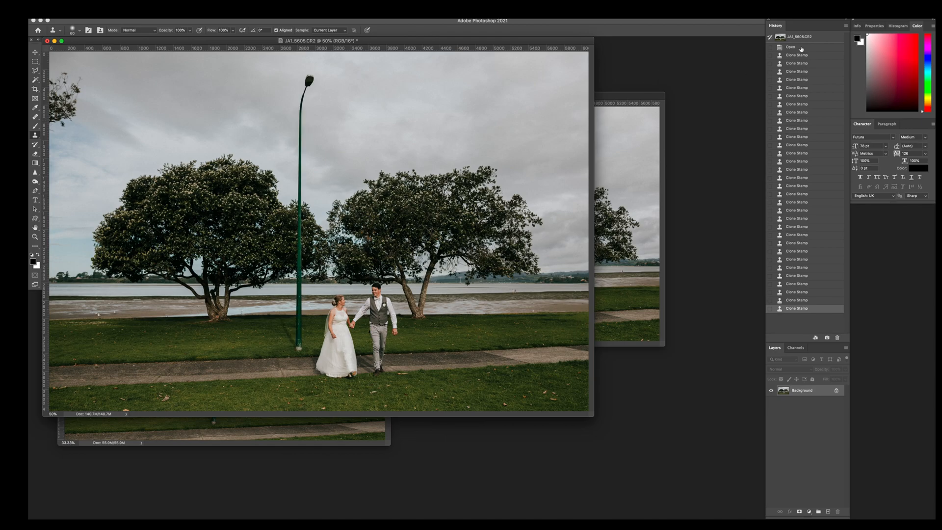
click(797, 308)
Clone mudflat and water over the two tiny people standing on the far shore beyond the right tree
key(super+plus)
key(super+plus)
key(super+plus)
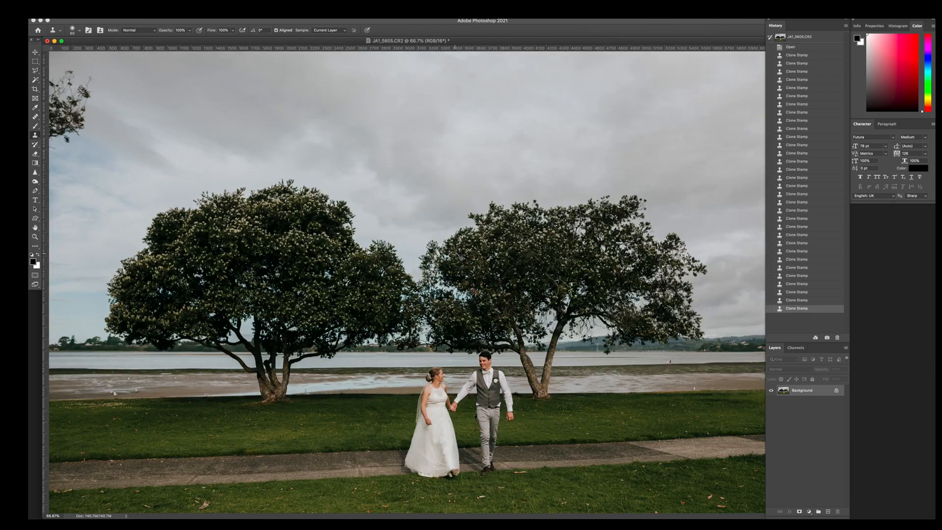
drag(614, 276, 302, 232)
drag(585, 309, 46, 116)
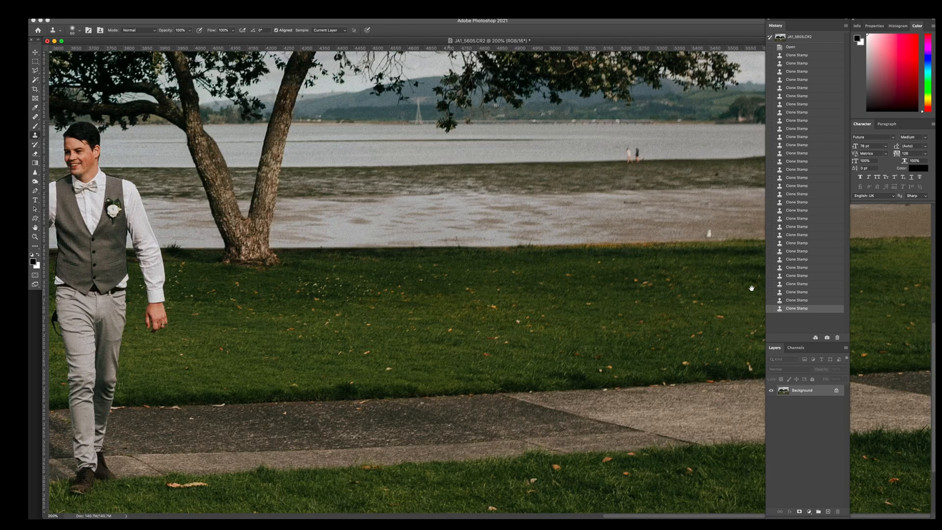
drag(619, 43, 558, 70)
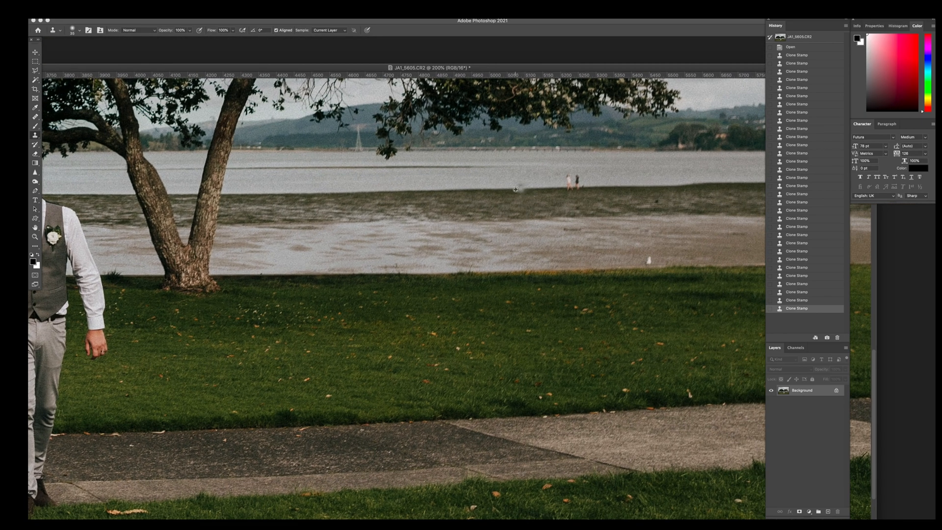
mouse_move(567, 189)
mouse_down()
mouse_move(575, 179)
mouse_move(570, 196)
mouse_up()
Save the retouched photo and move its window clear of the other open image
key(super+0)
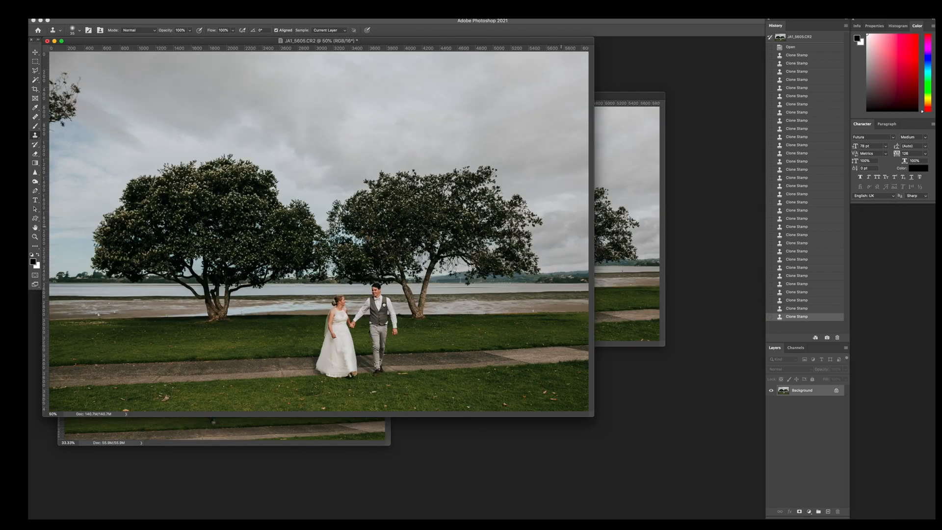
key(super+s)
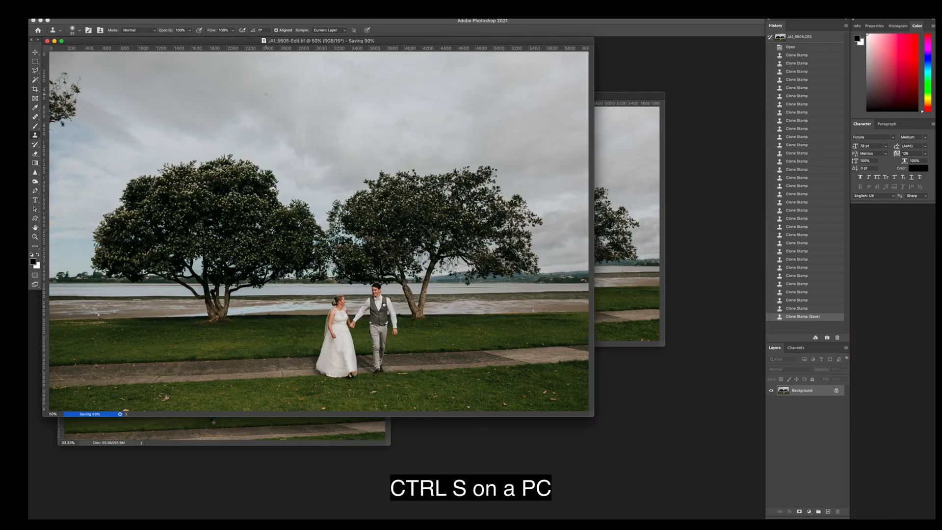
drag(248, 45, 326, 66)
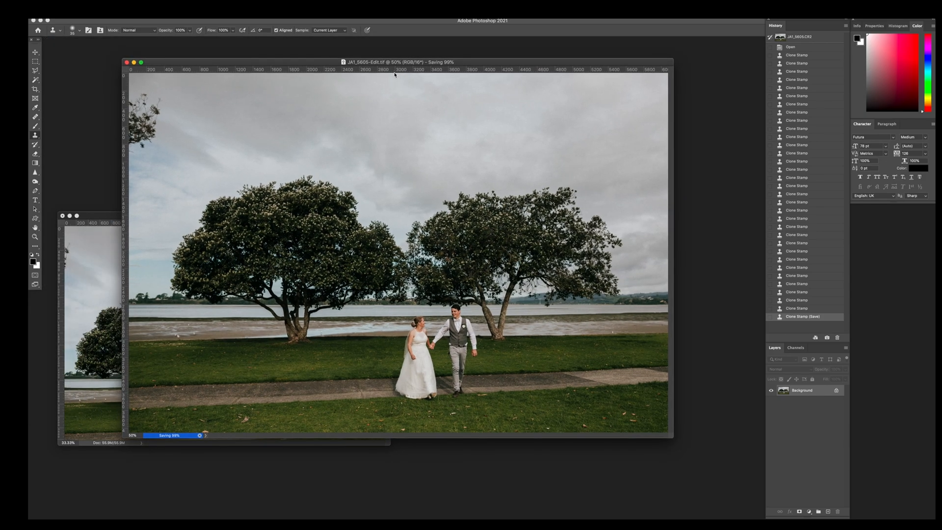